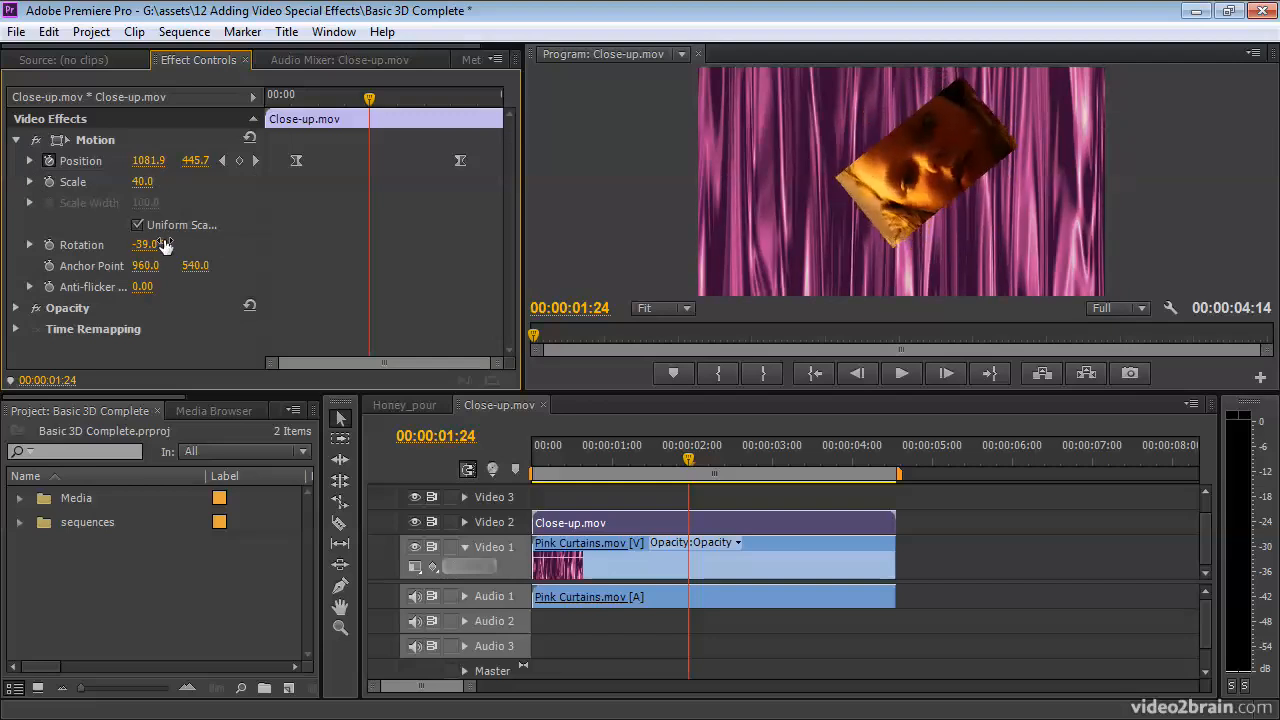
Step: Undo the -39° rotation so the close-up's Rotation returns to 0.0°
{"action": "key", "text": "ctrl+z"}
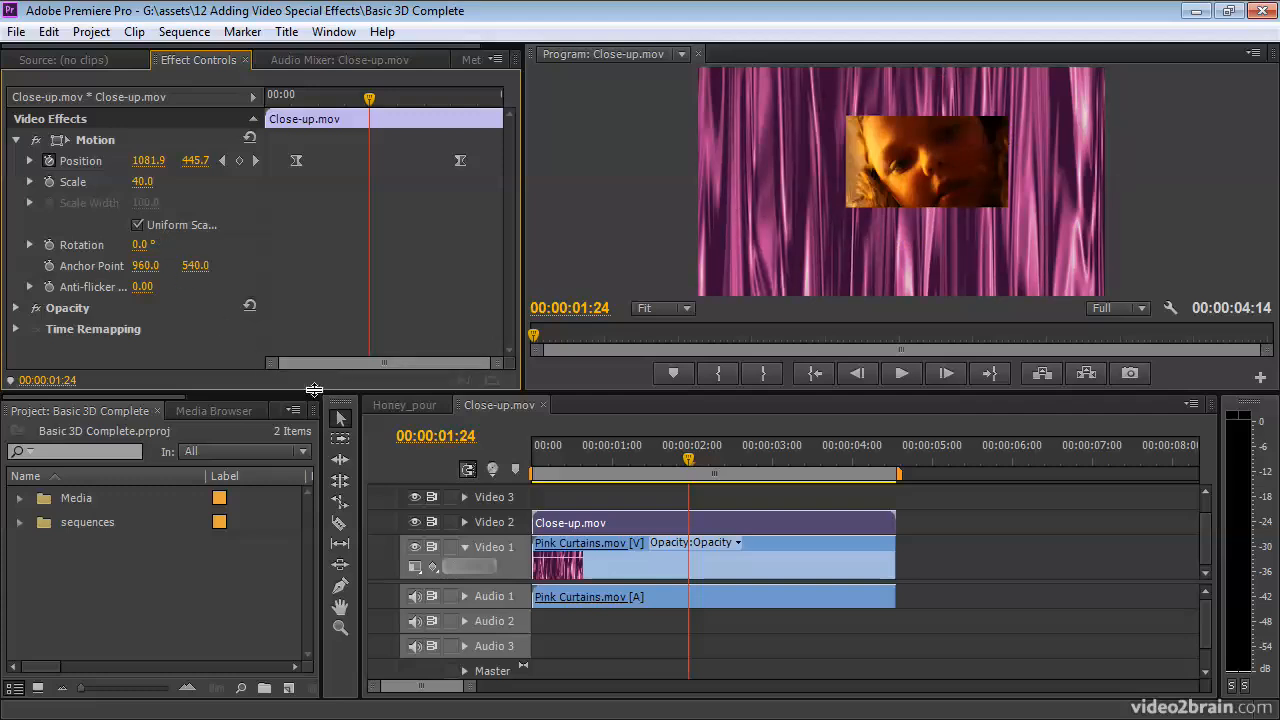
{"action": "left_click_drag", "start_coordinate": [168, 398], "coordinate": [318, 402]}
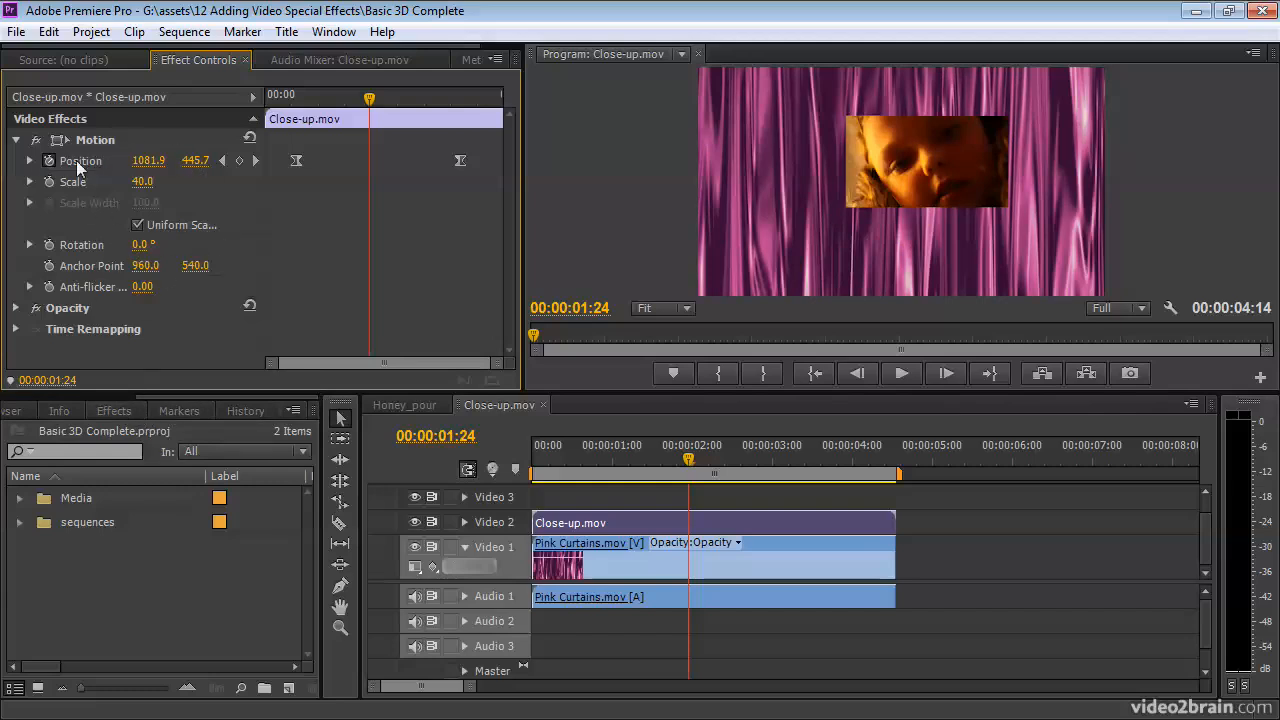
Step: Search effects for '3d' and apply Basic 3D to Close-up.mov on Video 2
{"action": "left_click", "coordinate": [113, 410]}
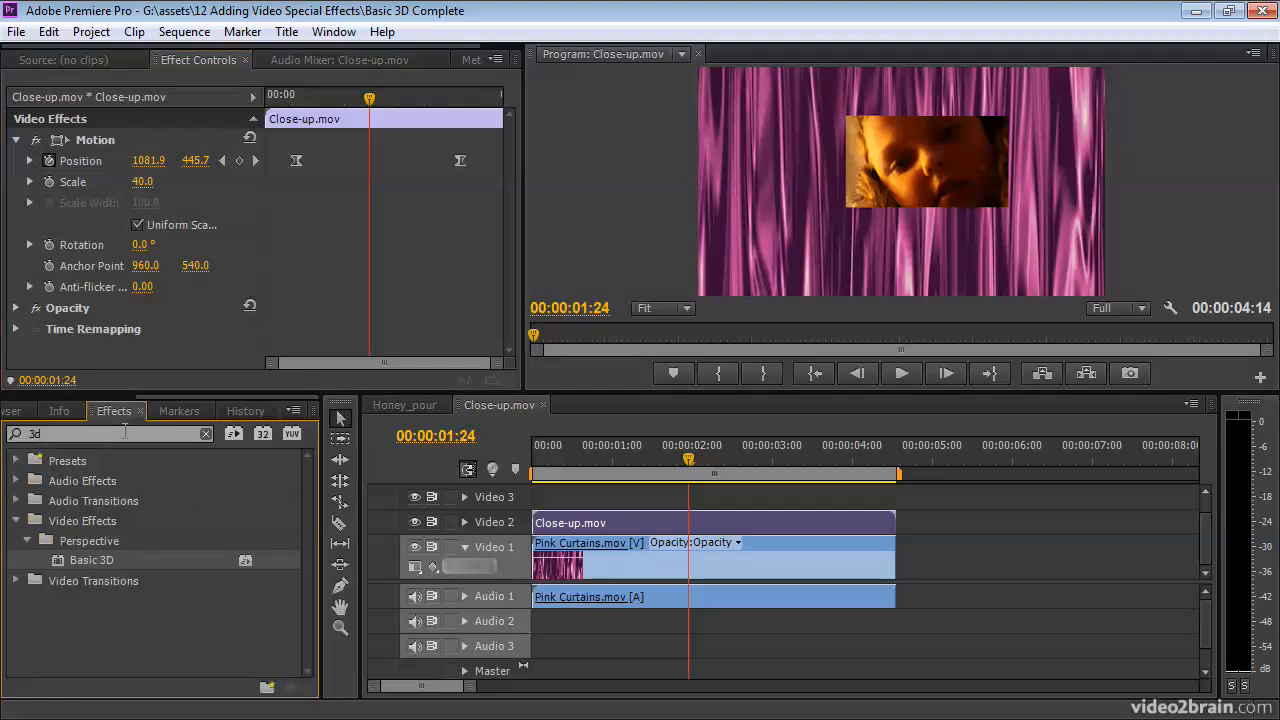
{"action": "left_click_drag", "start_coordinate": [58, 437], "coordinate": [36, 435]}
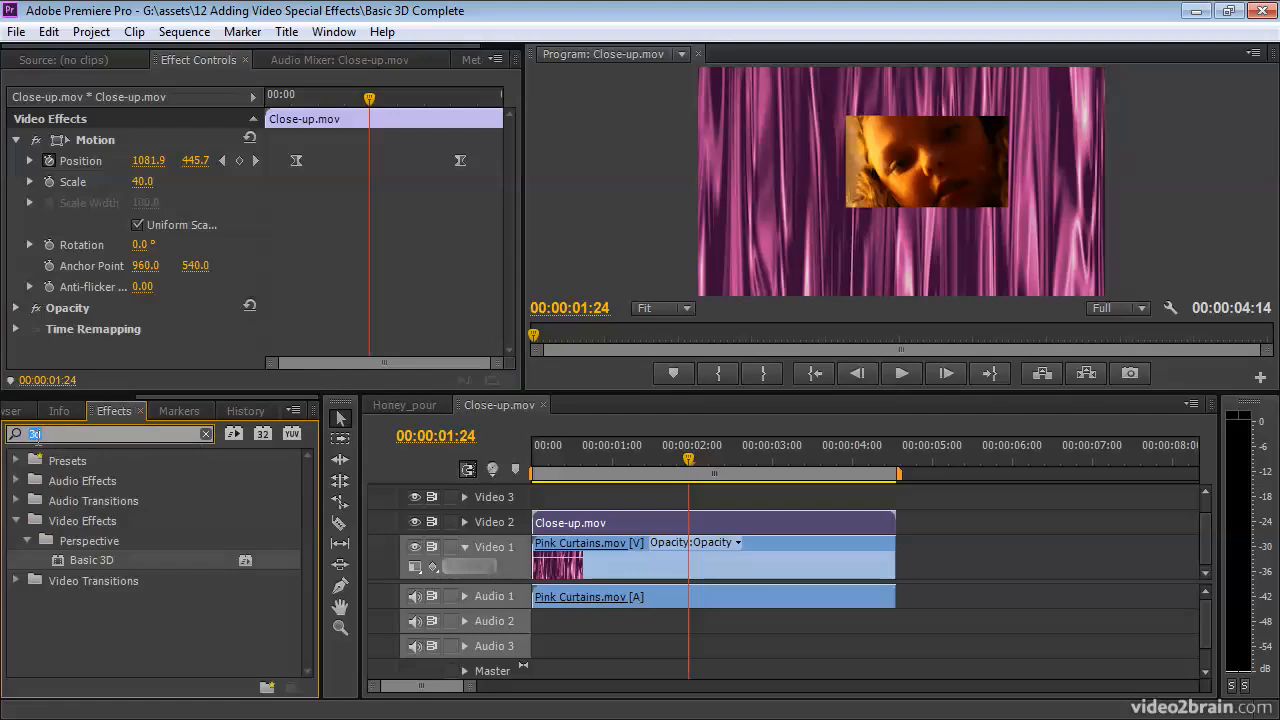
{"action": "left_click", "coordinate": [59, 562]}
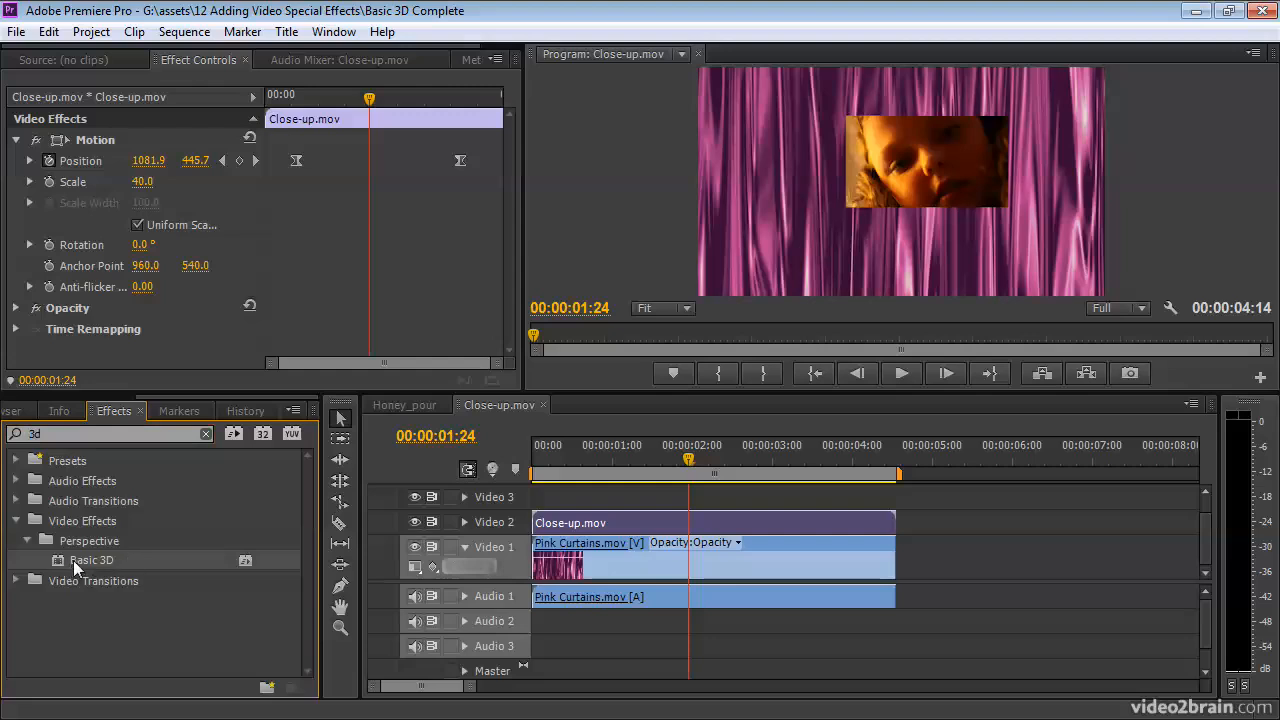
{"action": "left_click_drag", "start_coordinate": [67, 559], "coordinate": [640, 525]}
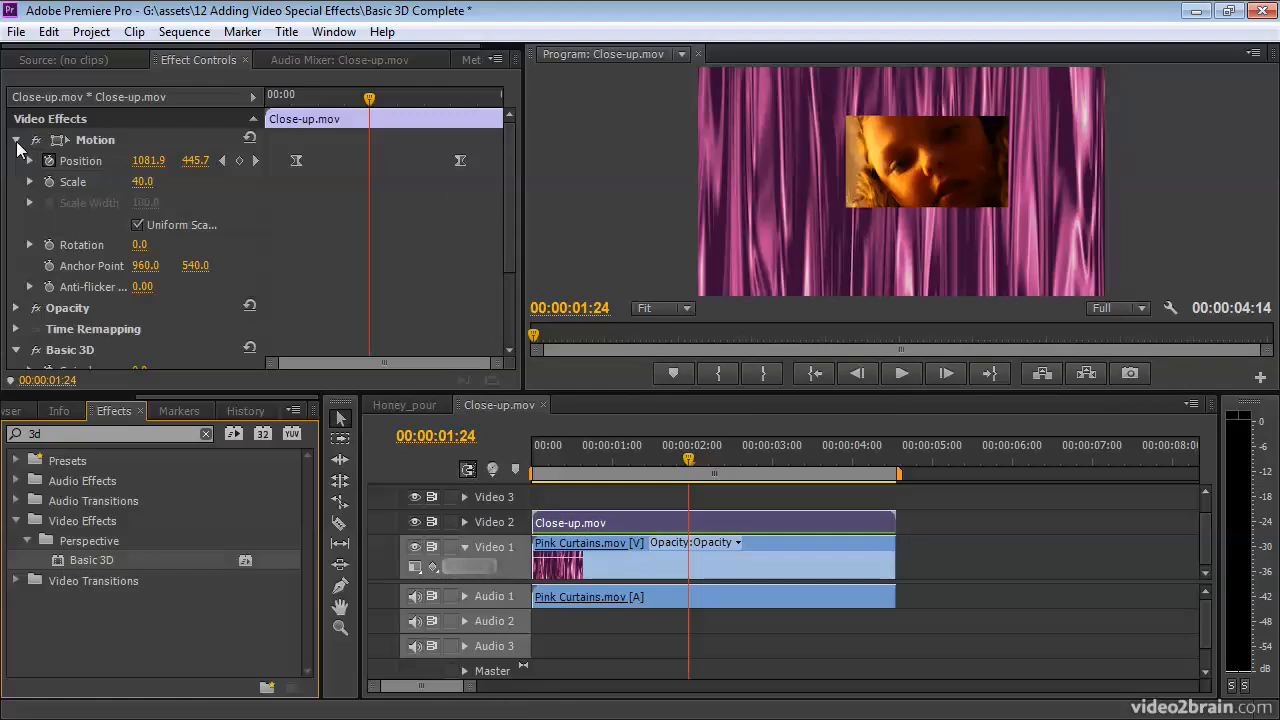
{"action": "left_click", "coordinate": [17, 140]}
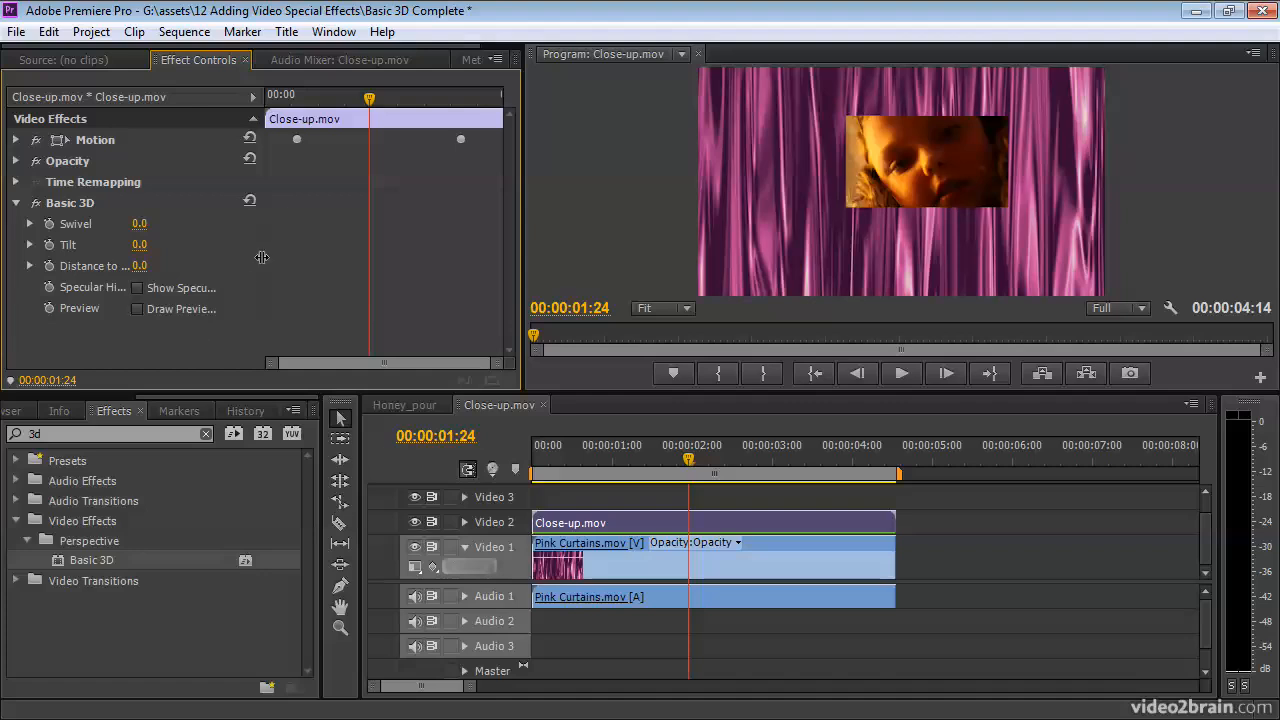
Step: Widen the property name column and set Basic 3D Swivel to 29° and Tilt to -9°
{"action": "left_click_drag", "start_coordinate": [268, 256], "coordinate": [341, 256]}
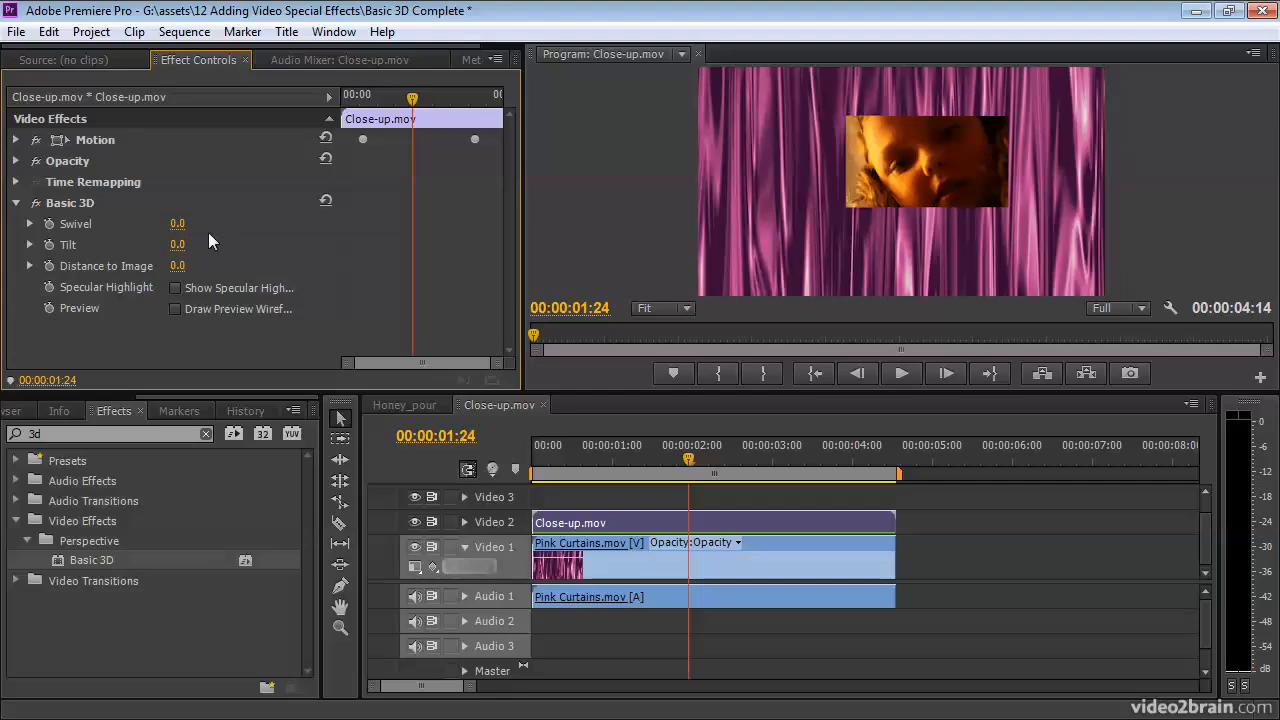
{"action": "left_click_drag", "start_coordinate": [178, 223], "coordinate": [155, 244]}
Step: Set Tilt to -23°, Distance to Image to -29, Swivel to 36.9°, and enable Specular Highlight
{"action": "left_click", "coordinate": [67, 203]}
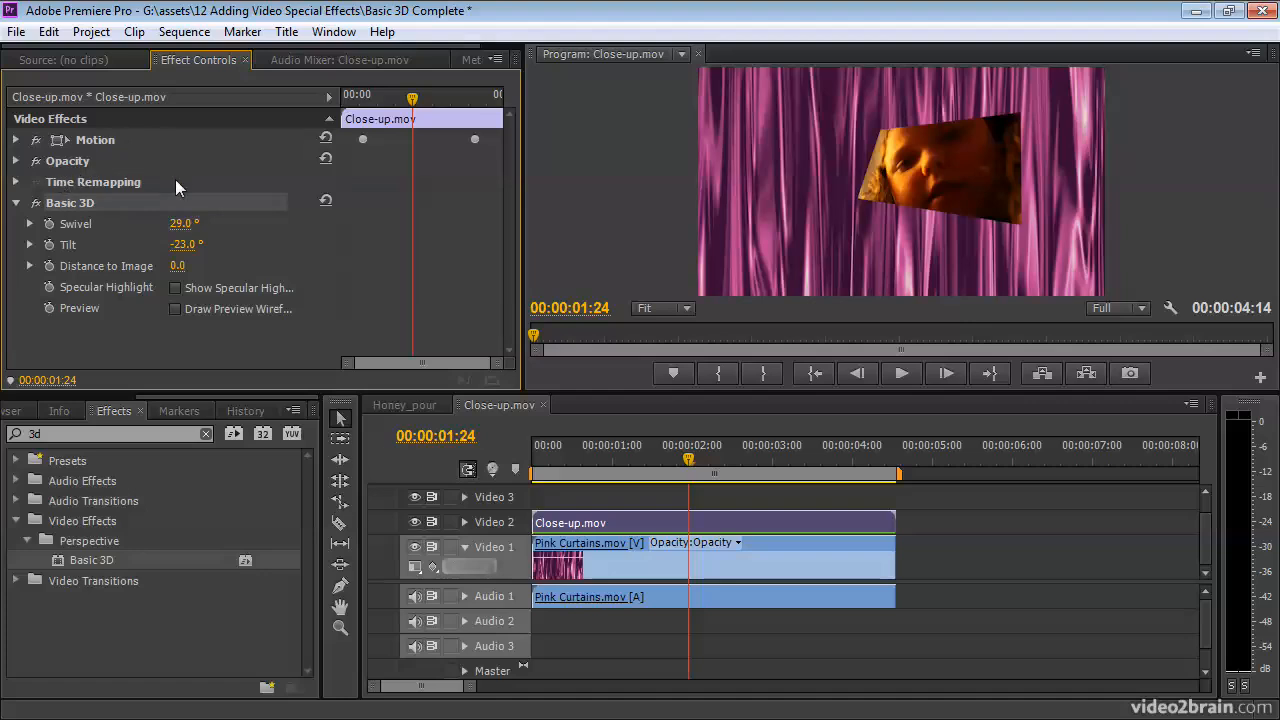
{"action": "left_click_drag", "start_coordinate": [186, 270], "coordinate": [57, 217]}
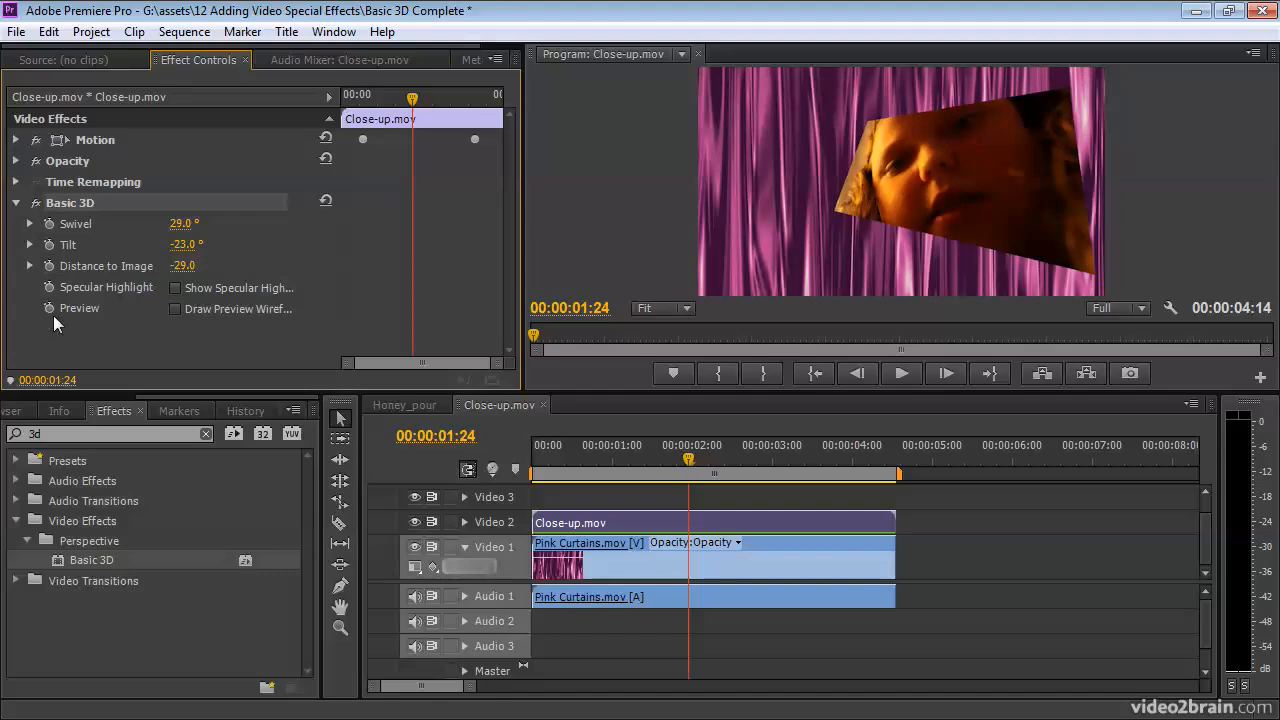
{"action": "left_click", "coordinate": [30, 224]}
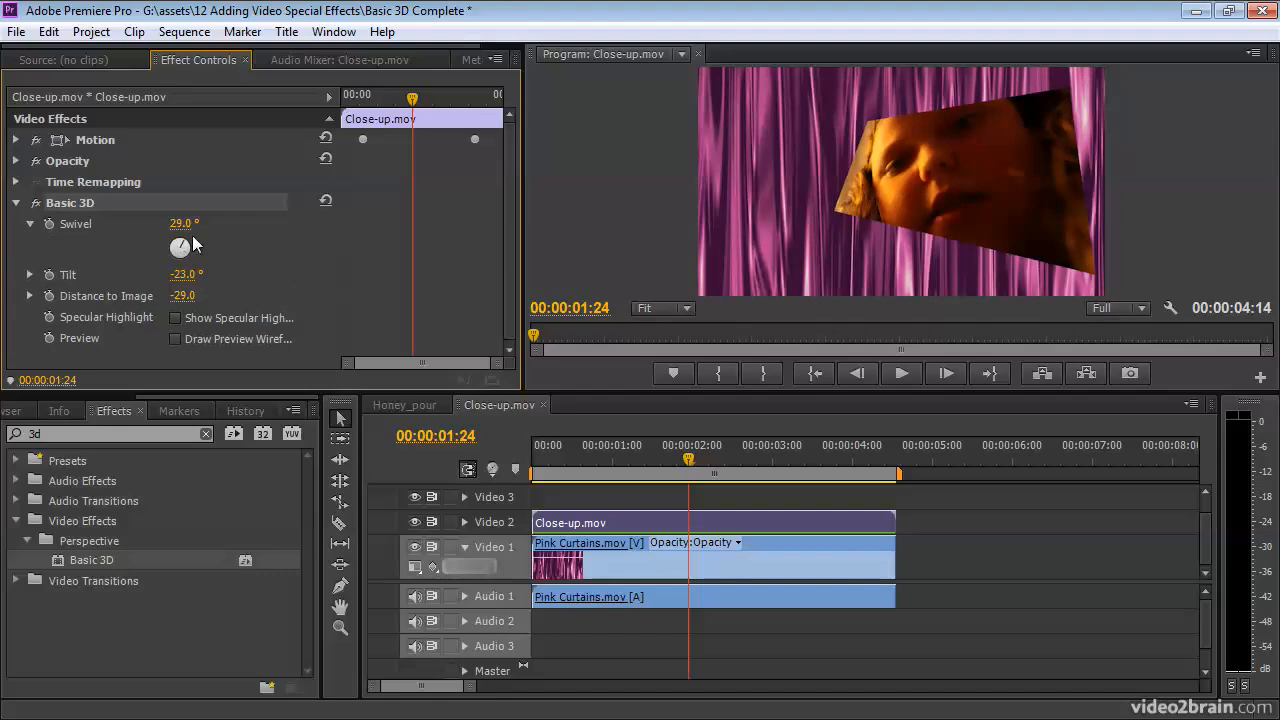
{"action": "left_click_drag", "start_coordinate": [188, 250], "coordinate": [183, 250]}
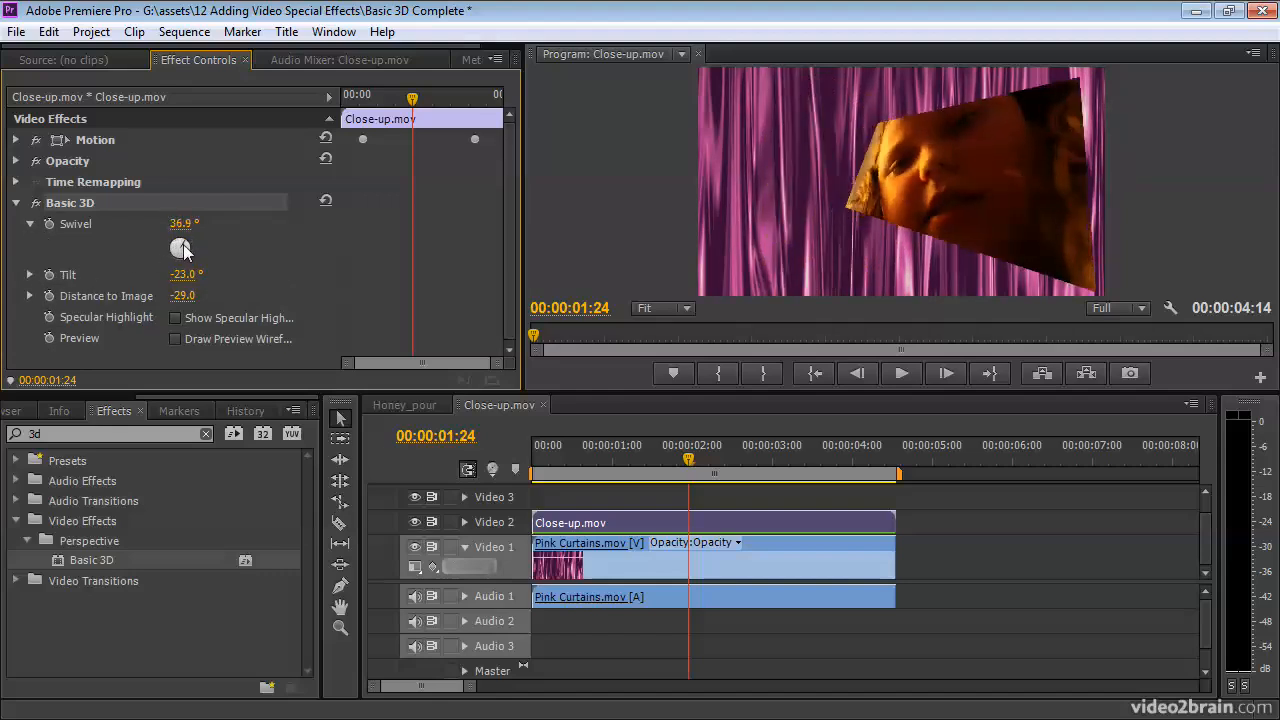
{"action": "left_click", "coordinate": [30, 224]}
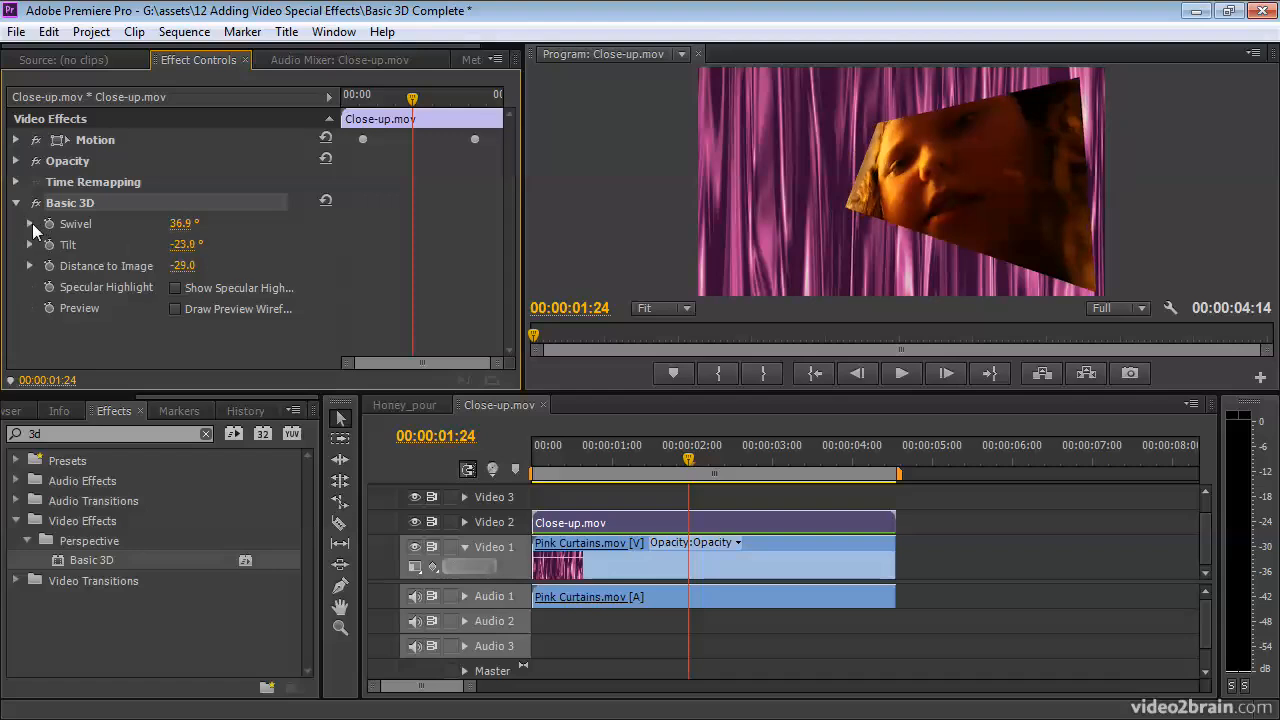
{"action": "left_click", "coordinate": [175, 287]}
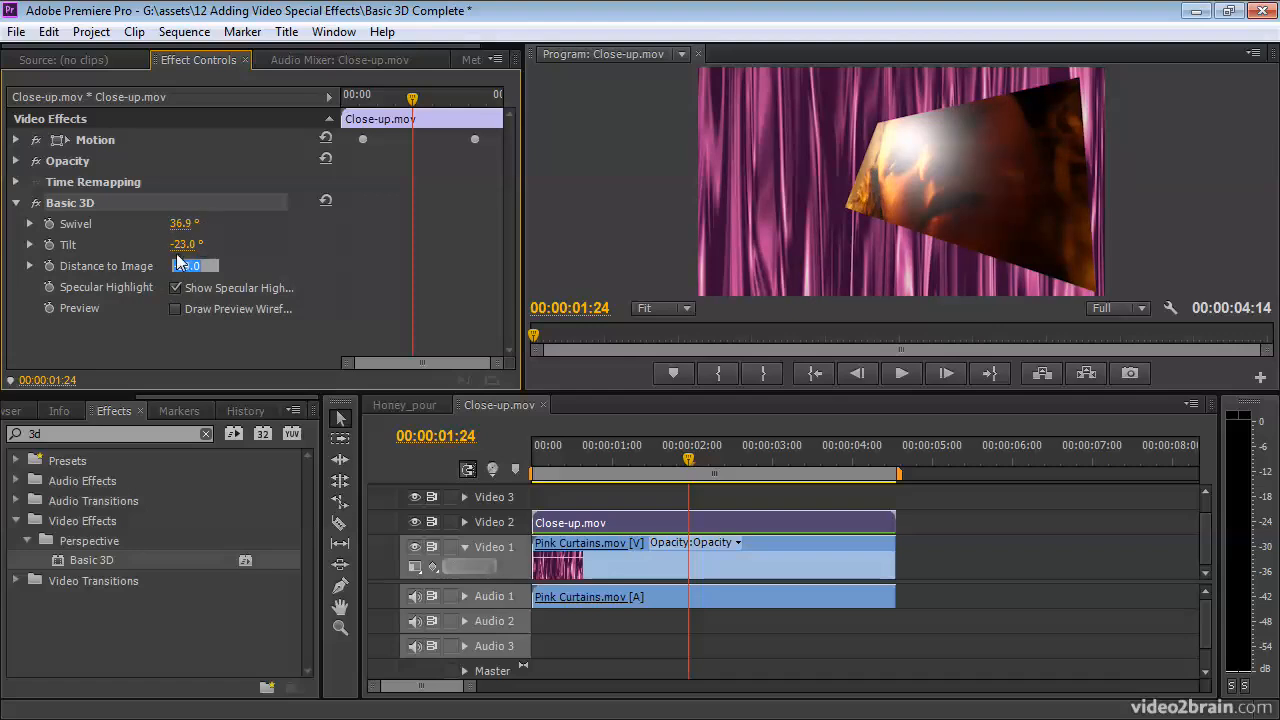
Step: Ease the close-up's Basic 3D Tilt to -21.0°
{"action": "mouse_move", "coordinate": [184, 245]}
{"action": "left_mouse_down"}
{"action": "mouse_move", "coordinate": [148, 245]}
{"action": "mouse_move", "coordinate": [220, 245]}
{"action": "mouse_move", "coordinate": [173, 245]}
{"action": "left_mouse_up"}
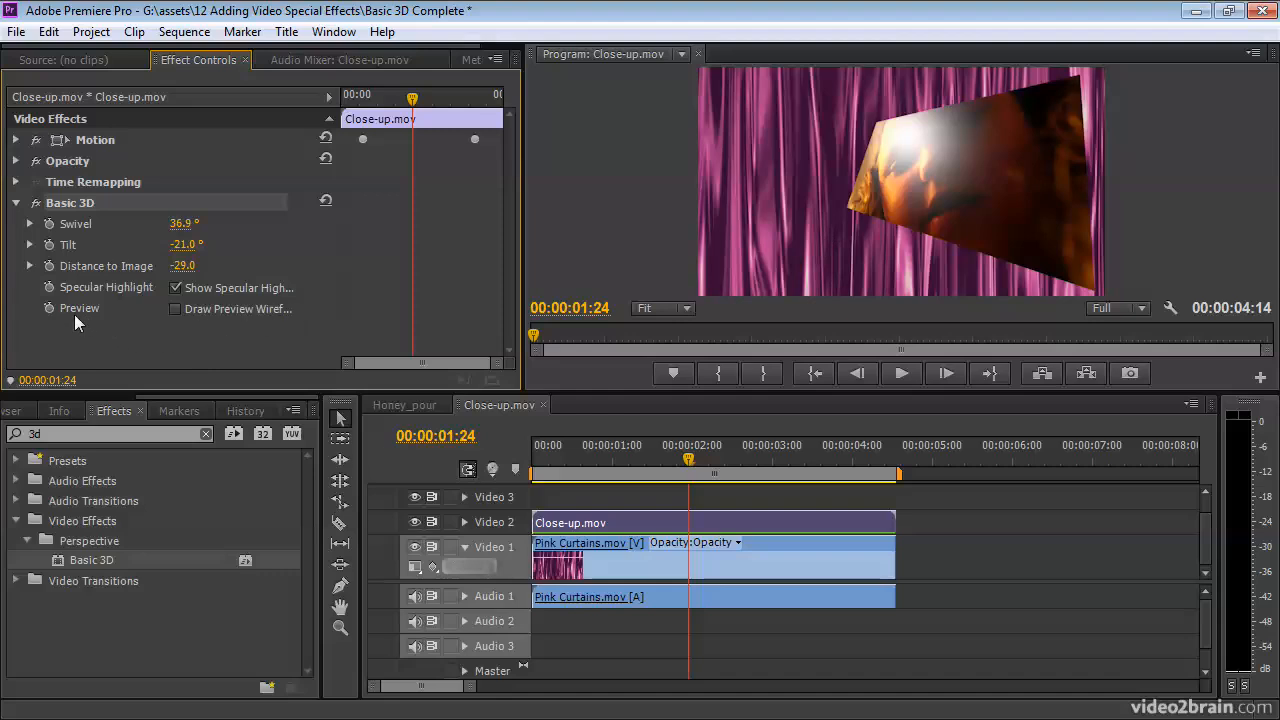
Step: Turn on Basic 3D Draw Preview Wireframe and leave Swivel at 35.9°
{"action": "left_click_drag", "start_coordinate": [340, 241], "coordinate": [405, 241]}
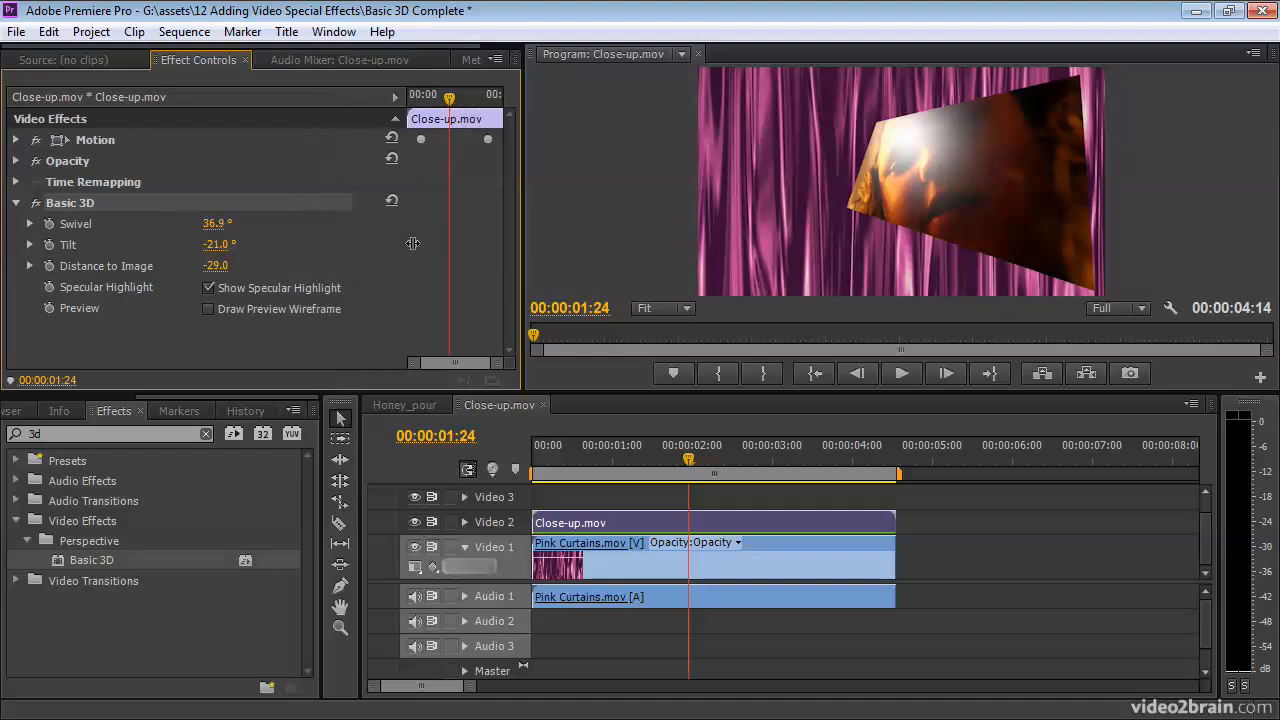
{"action": "left_click", "coordinate": [207, 305]}
{"action": "mouse_move", "coordinate": [214, 224]}
{"action": "left_mouse_down"}
{"action": "mouse_move", "coordinate": [237, 224]}
{"action": "mouse_move", "coordinate": [166, 224]}
{"action": "mouse_move", "coordinate": [213, 224]}
{"action": "left_mouse_up"}
{"action": "left_click", "coordinate": [100, 142]}
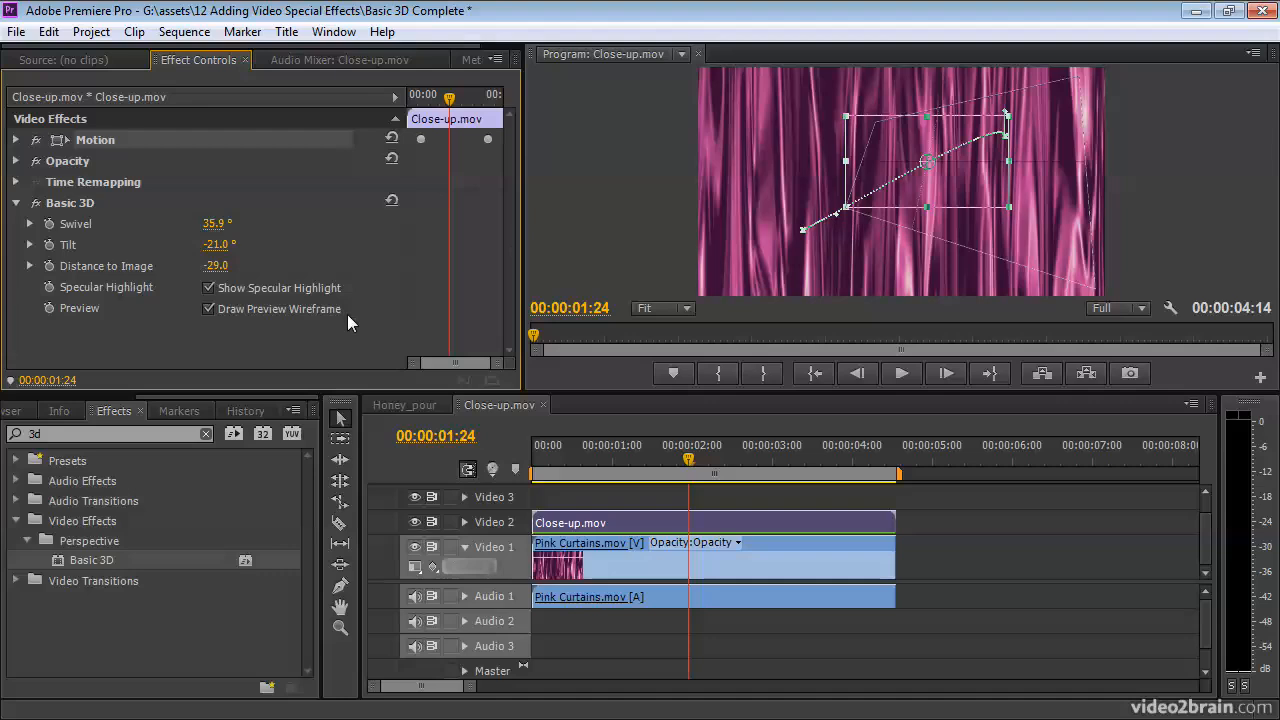
Step: Move the close-up lower and left at its 00:00:00:15 Position keyframe, then deselect to preview
{"action": "left_click", "coordinate": [16, 140]}
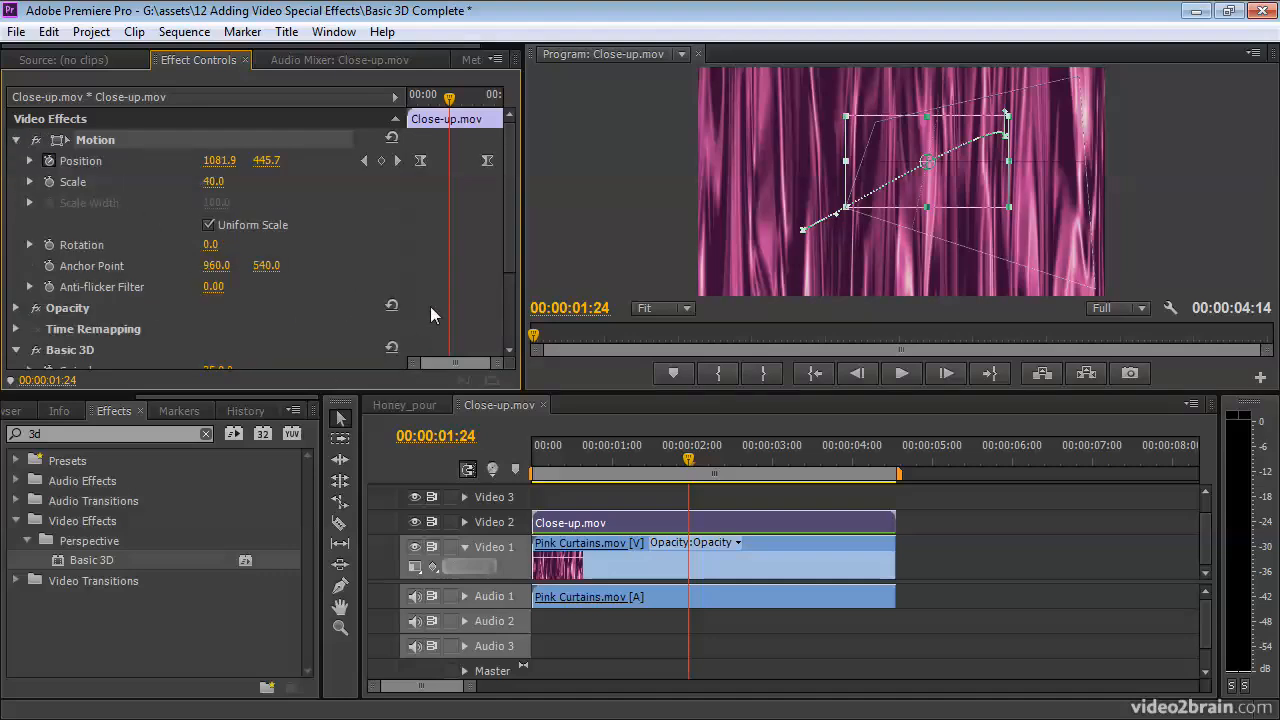
{"action": "mouse_move", "coordinate": [511, 261]}
{"action": "left_mouse_down"}
{"action": "mouse_move", "coordinate": [512, 328]}
{"action": "mouse_move", "coordinate": [503, 263]}
{"action": "left_mouse_up"}
{"action": "left_click", "coordinate": [364, 160]}
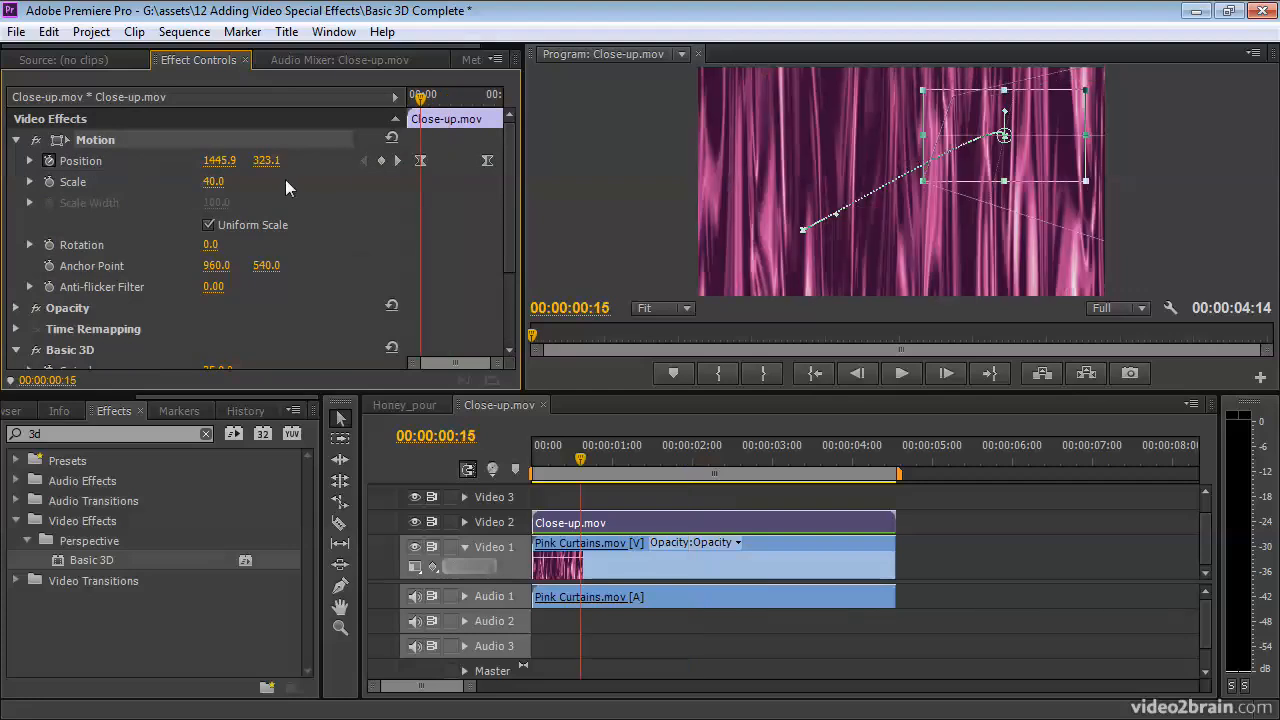
{"action": "mouse_move", "coordinate": [979, 155]}
{"action": "left_mouse_down"}
{"action": "mouse_move", "coordinate": [981, 206]}
{"action": "mouse_move", "coordinate": [966, 164]}
{"action": "left_mouse_up"}
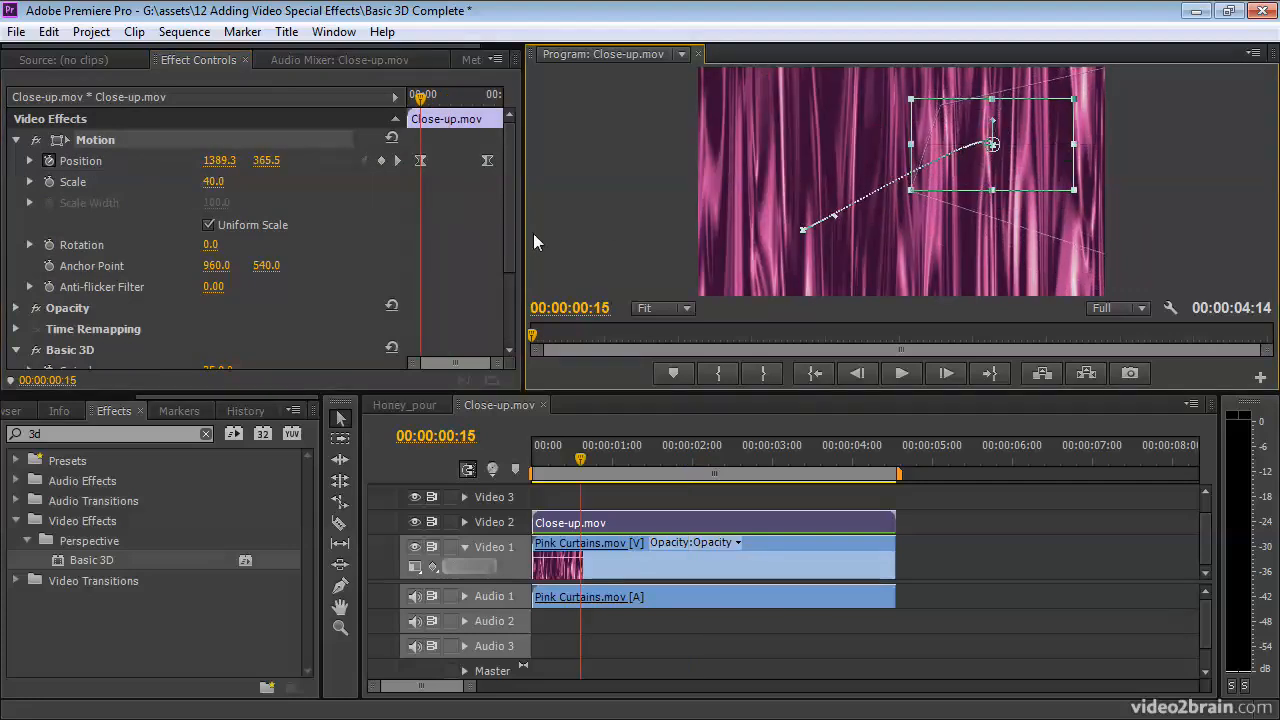
{"action": "left_click_drag", "start_coordinate": [512, 234], "coordinate": [510, 300]}
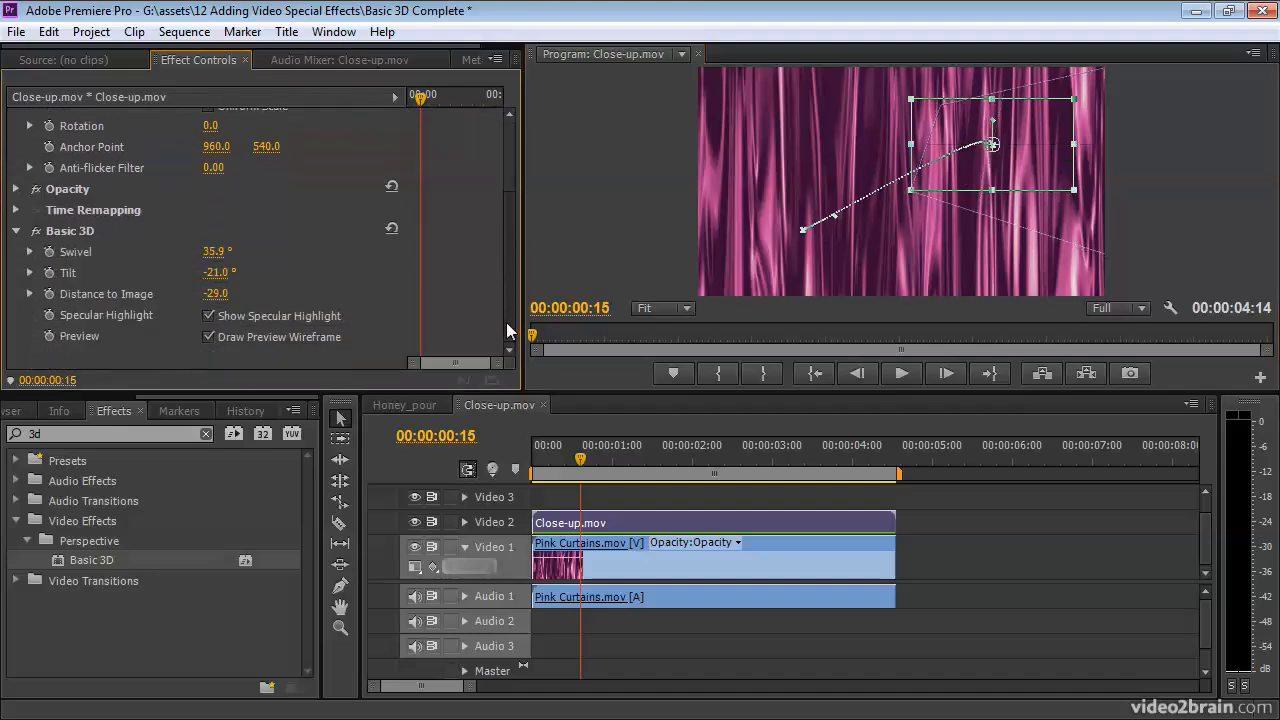
{"action": "left_click", "coordinate": [946, 499]}
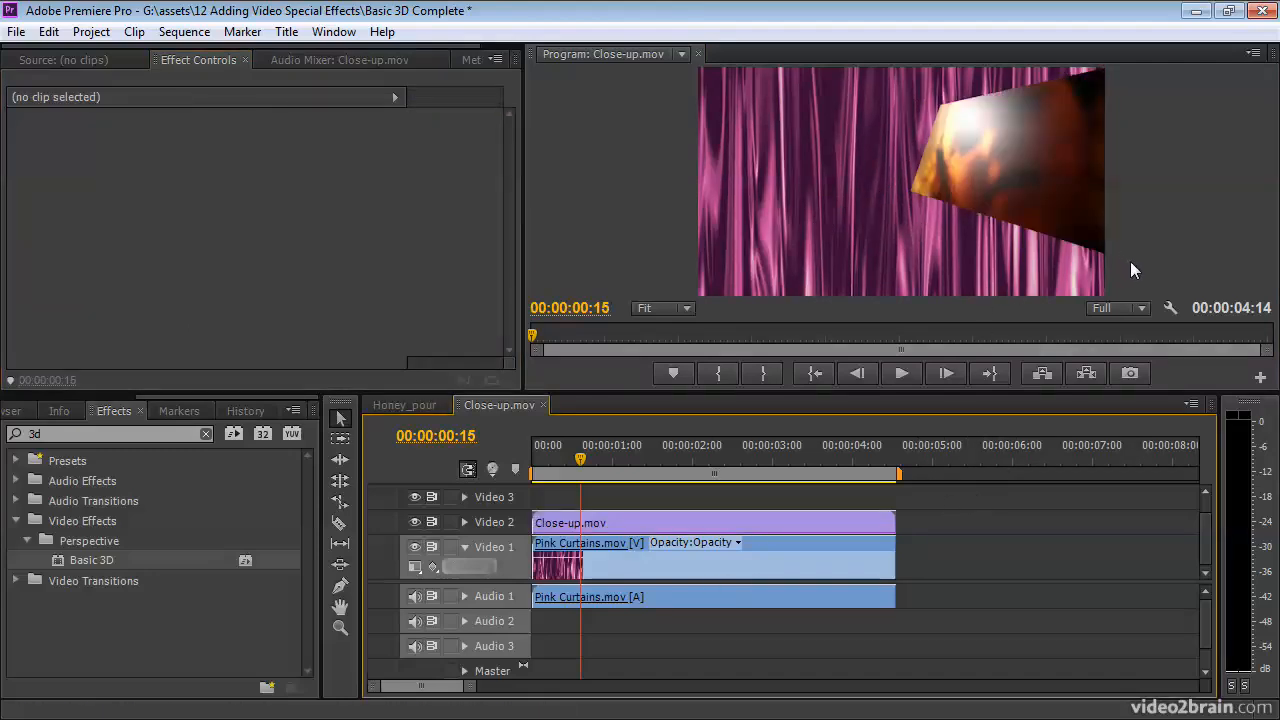
Step: Inspect Pink Curtains.mov's Motion settings, then reselect Close-up.mov and show its motion path
{"action": "left_click", "coordinate": [687, 568]}
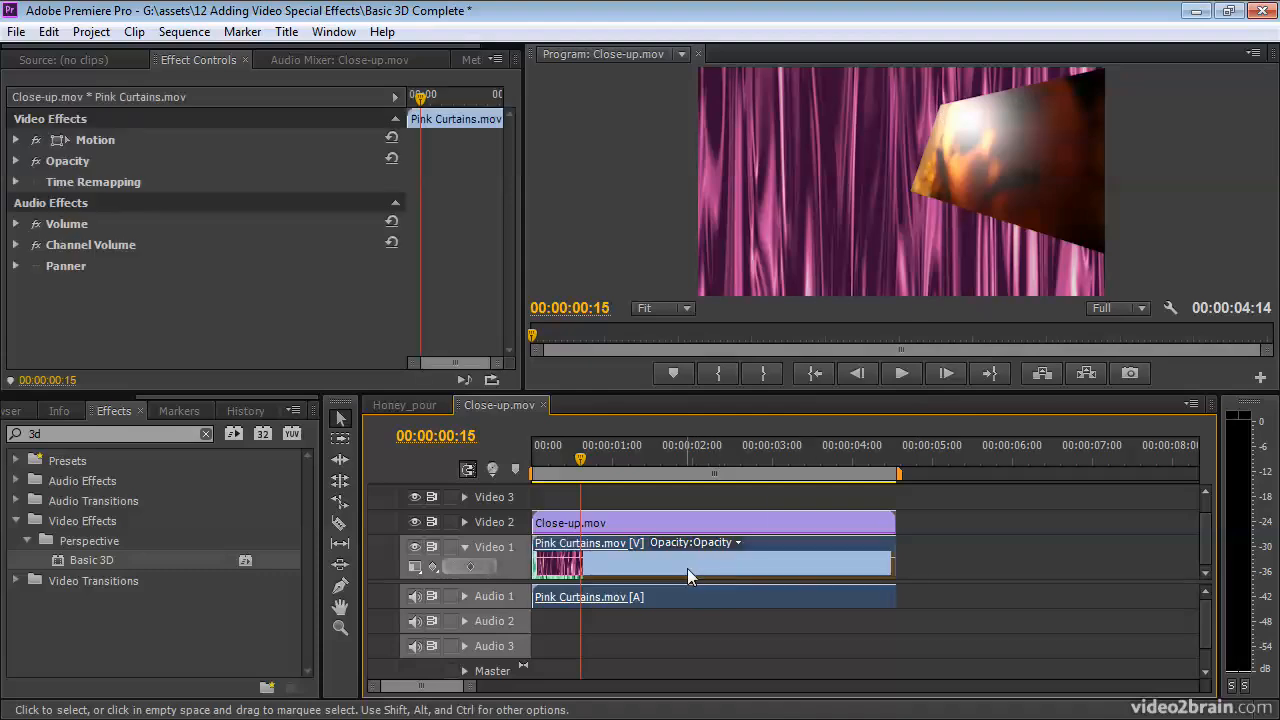
{"action": "left_click", "coordinate": [83, 146]}
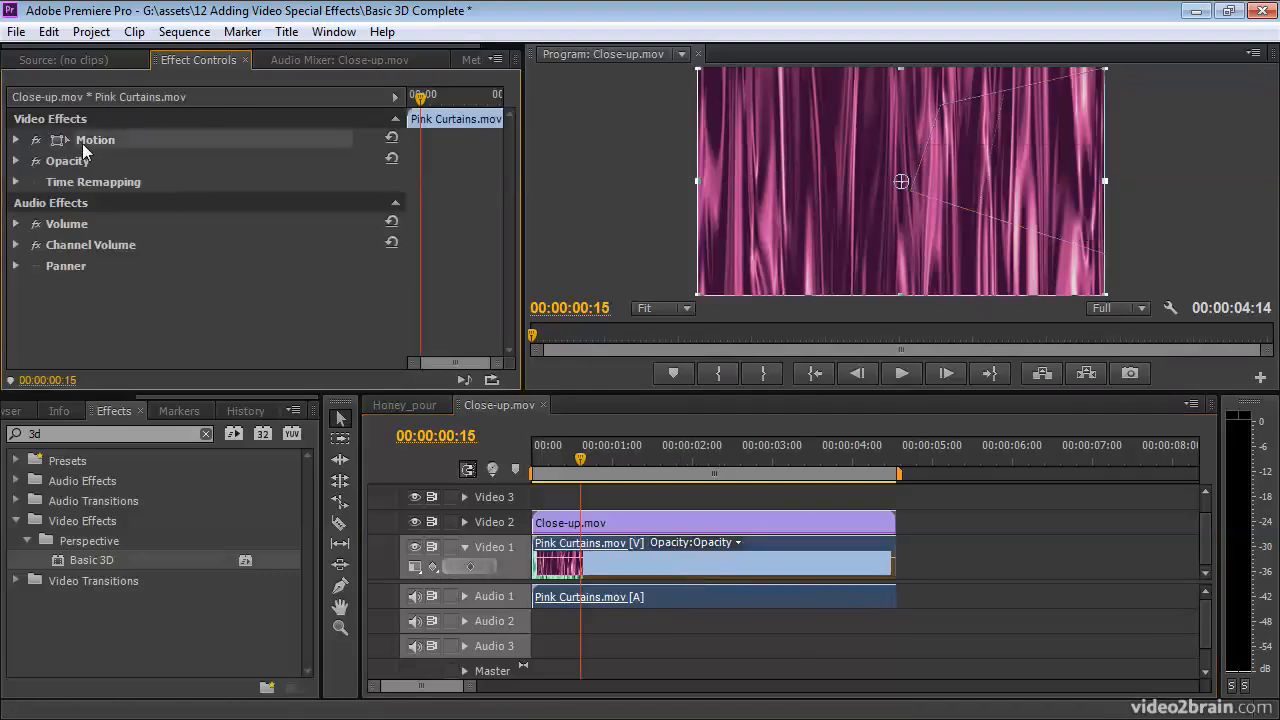
{"action": "left_click", "coordinate": [16, 140]}
{"action": "left_click", "coordinate": [101, 140]}
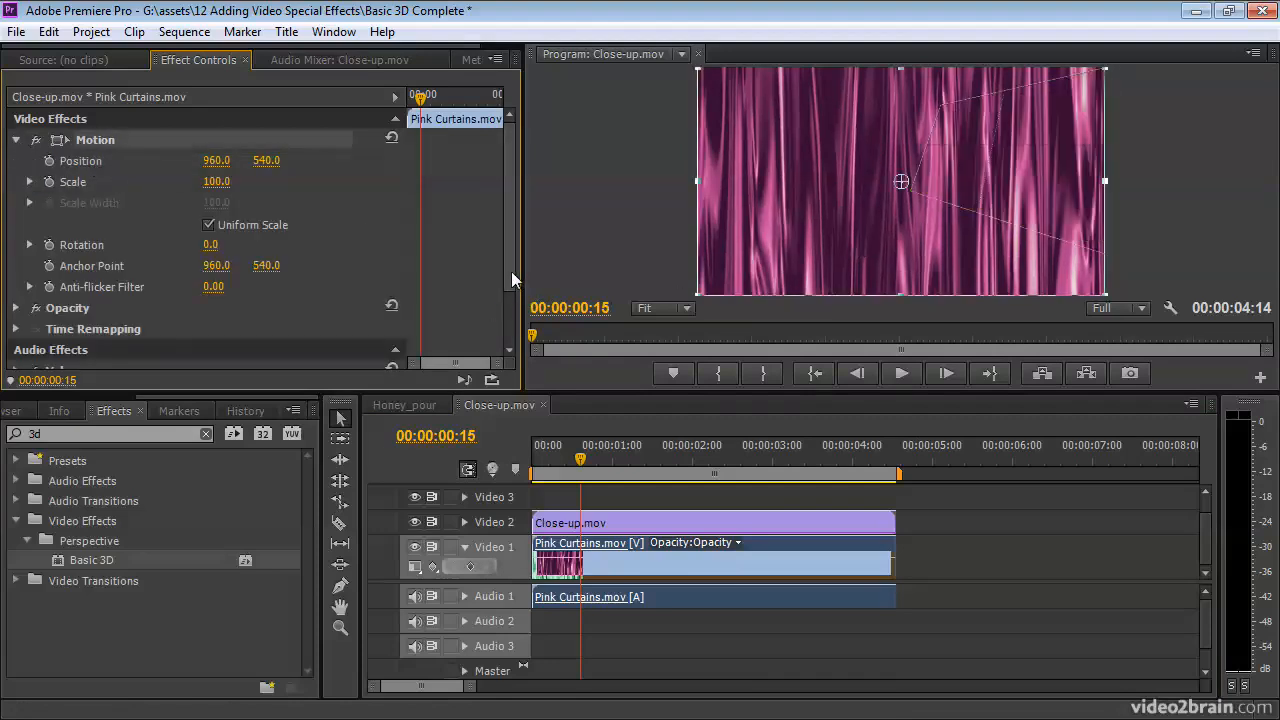
{"action": "left_click_drag", "start_coordinate": [517, 277], "coordinate": [517, 352]}
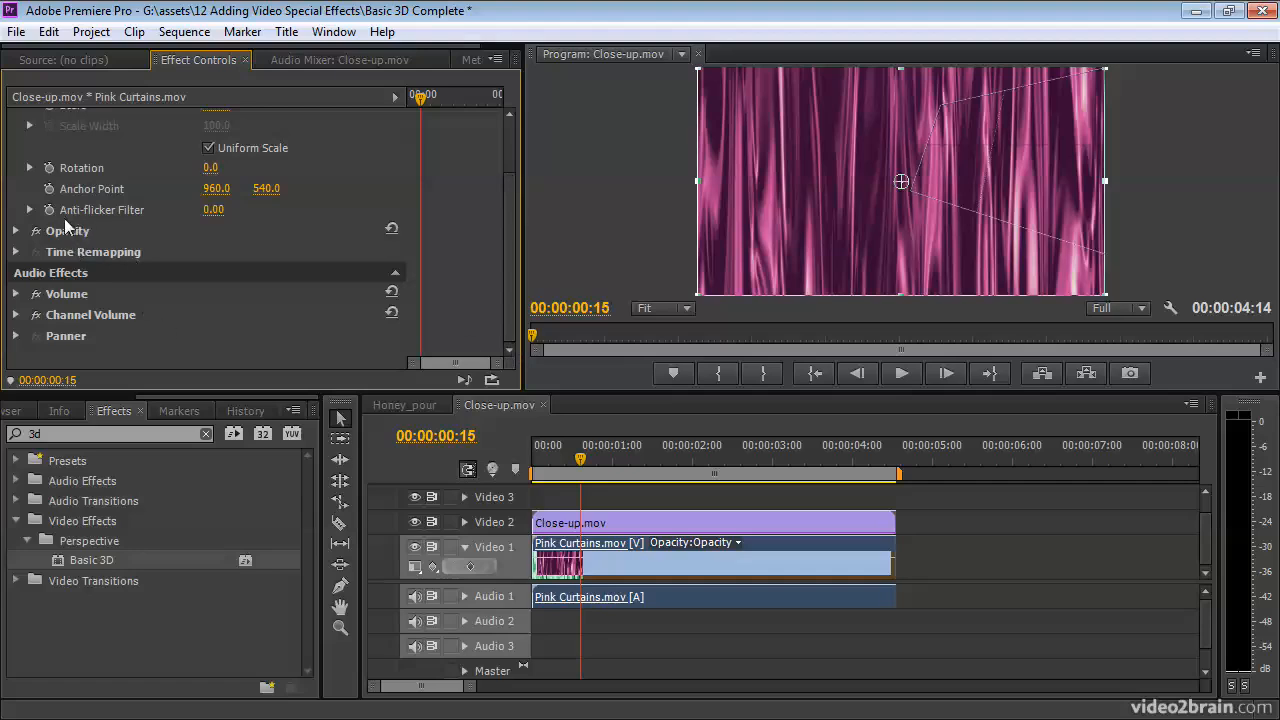
{"action": "left_click", "coordinate": [1005, 208]}
{"action": "left_click_drag", "start_coordinate": [988, 147], "coordinate": [980, 158]}
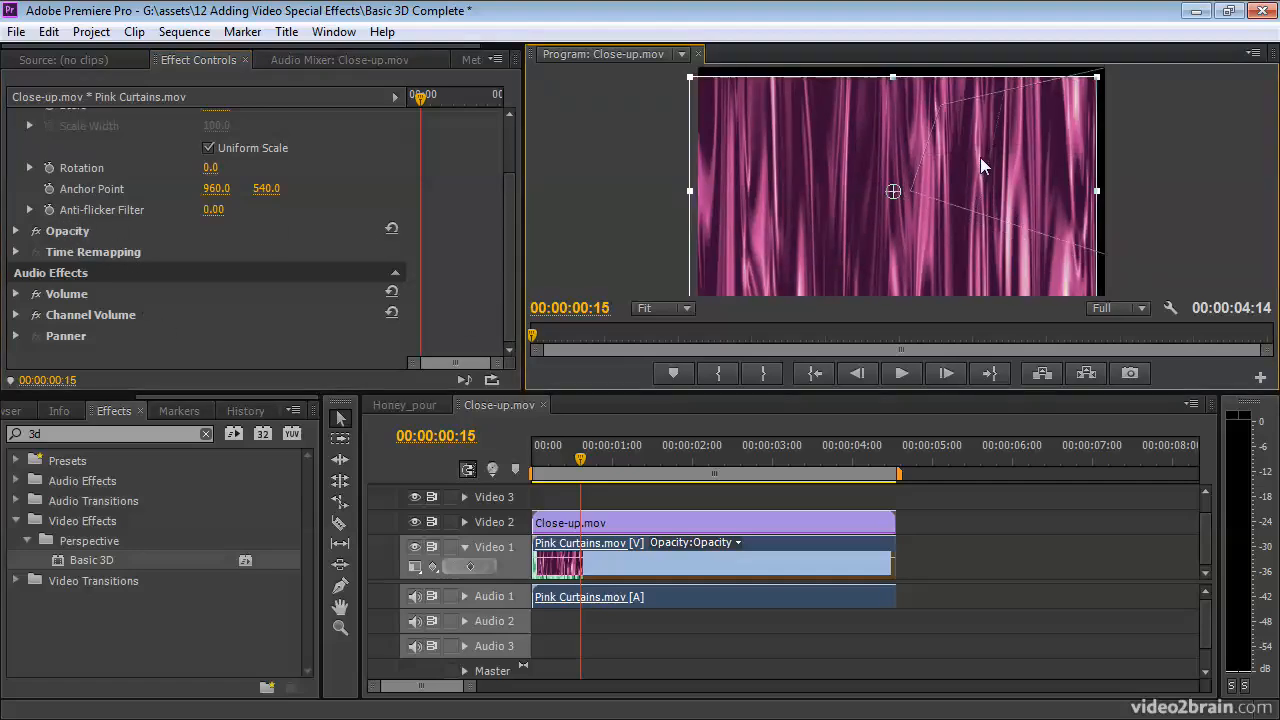
{"action": "left_click", "coordinate": [827, 518]}
{"action": "left_click", "coordinate": [97, 138]}
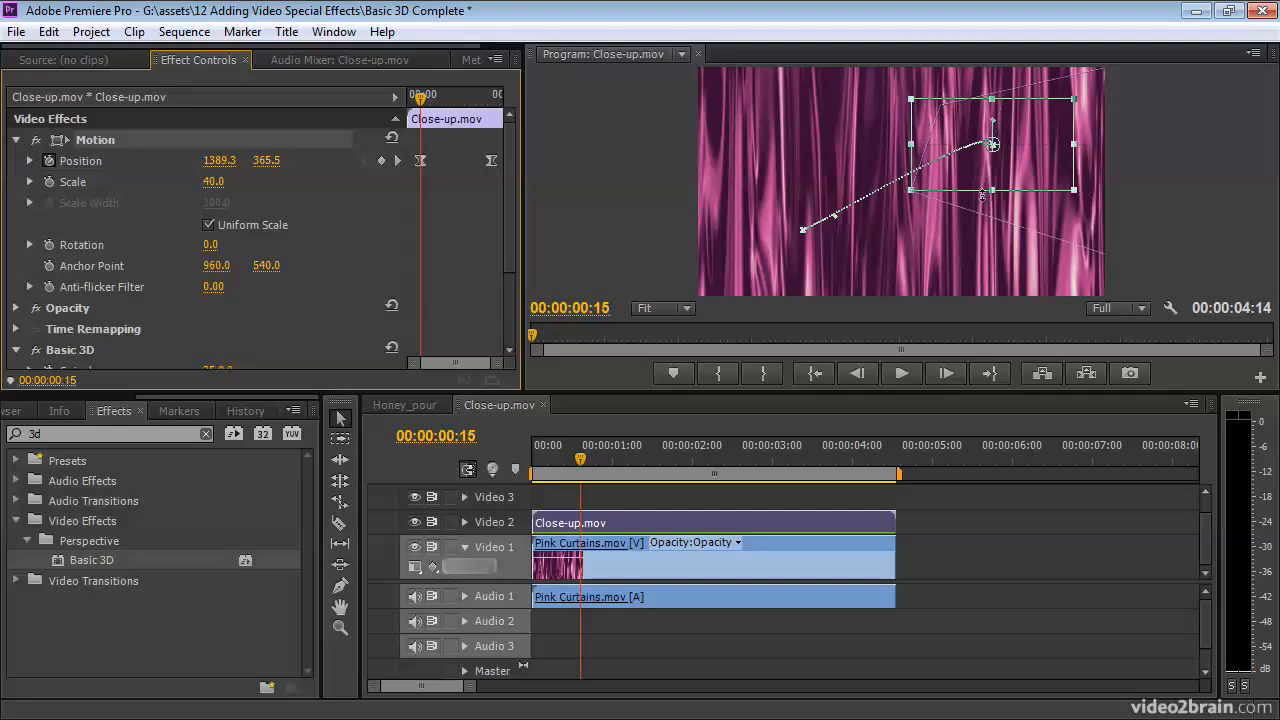
Step: Toggle Basic 3D off and on to compare, then turn off Draw Preview Wireframe
{"action": "left_click_drag", "start_coordinate": [513, 181], "coordinate": [509, 273]}
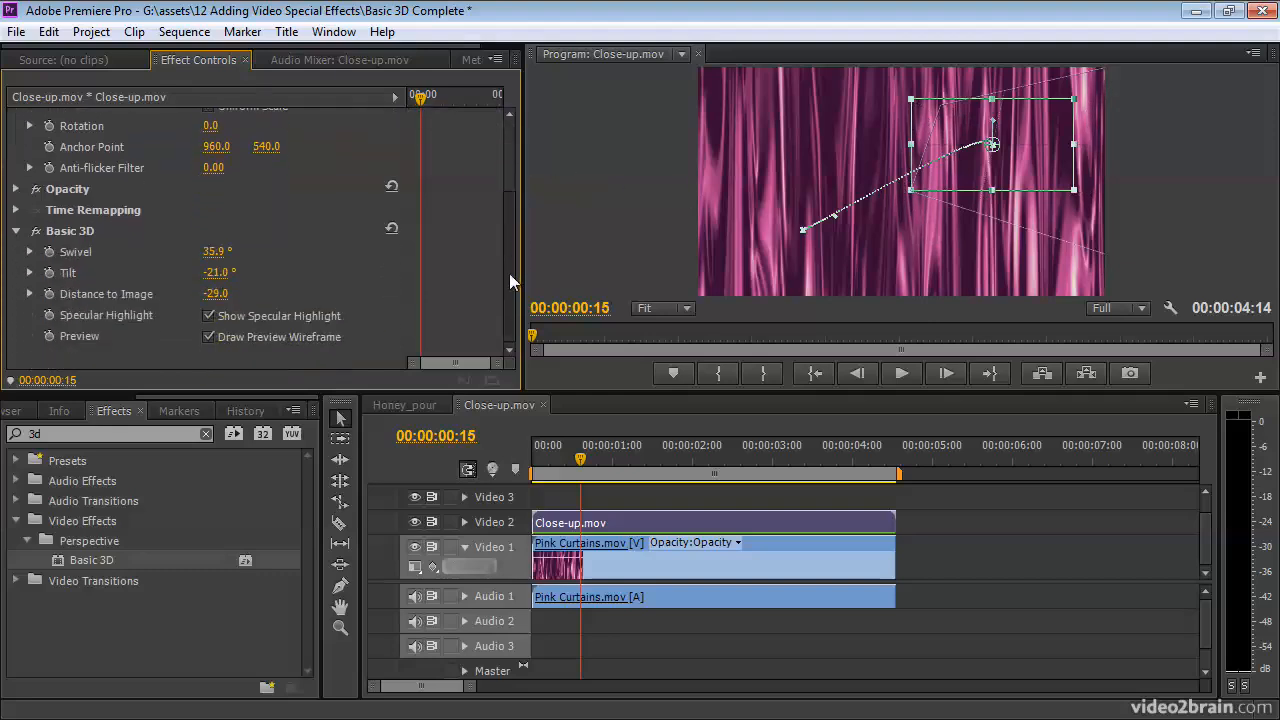
{"action": "left_click", "coordinate": [36, 231]}
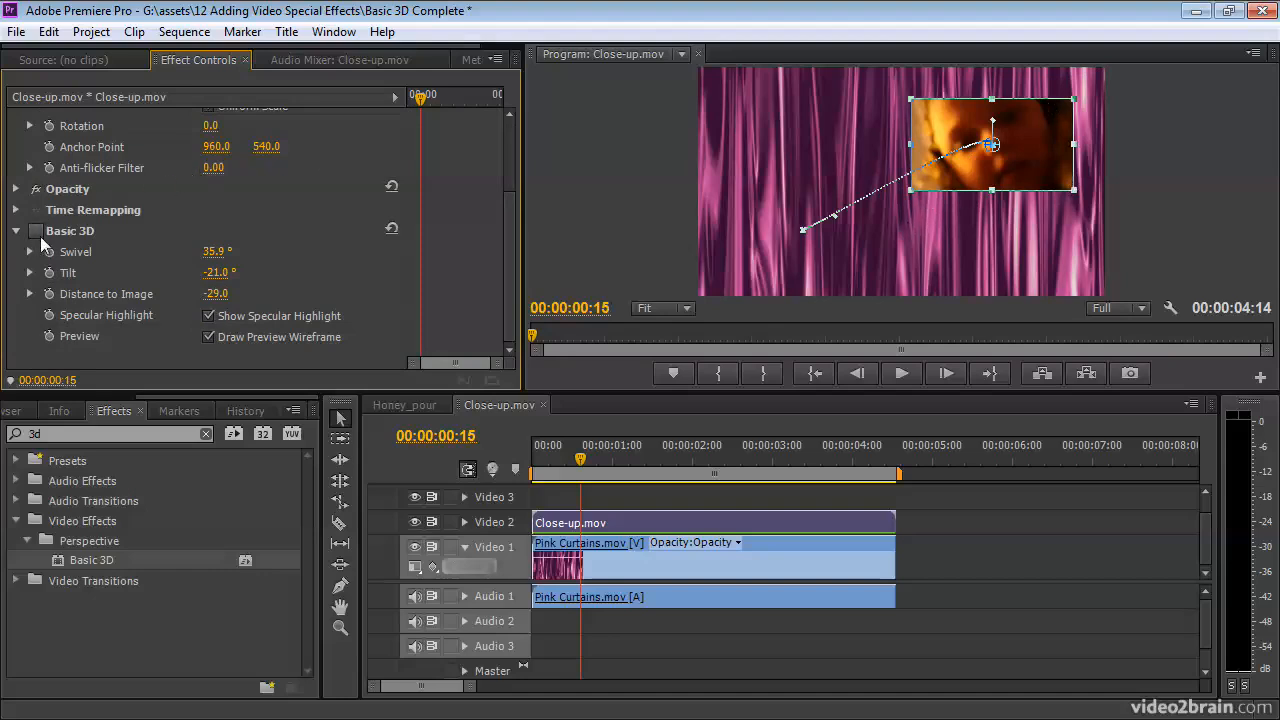
{"action": "left_click", "coordinate": [35, 230]}
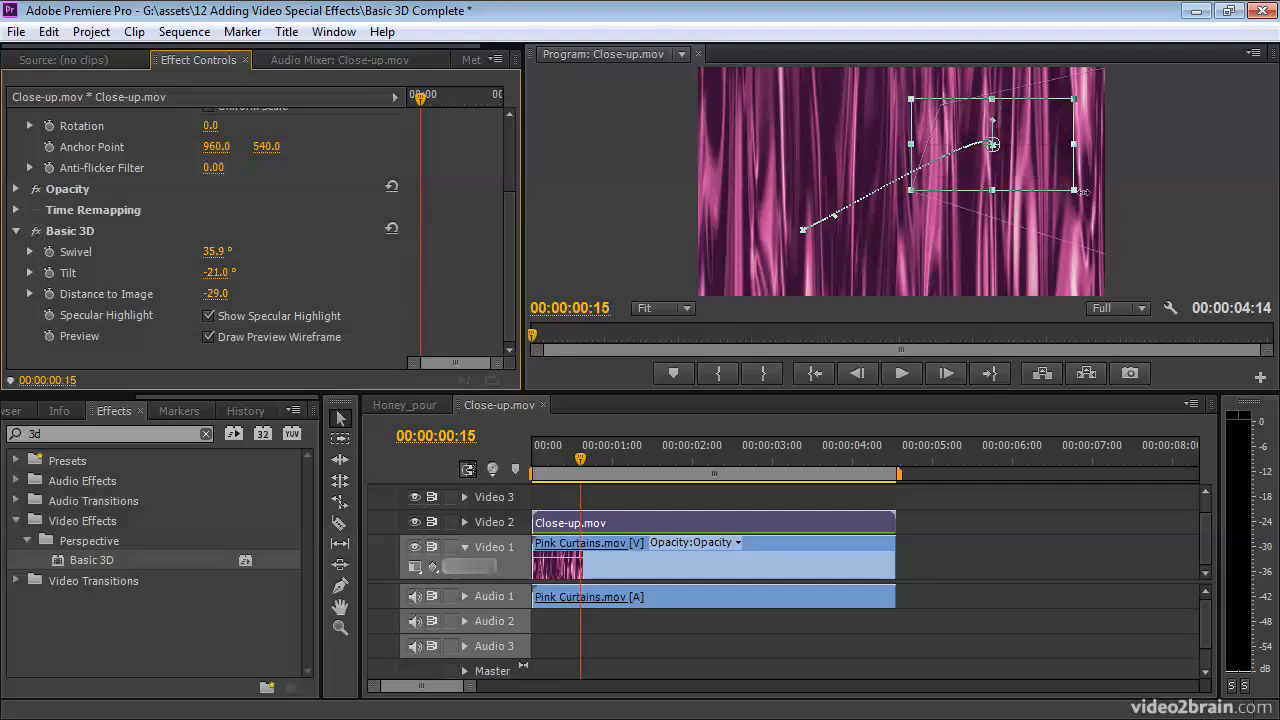
{"action": "left_click", "coordinate": [208, 337]}
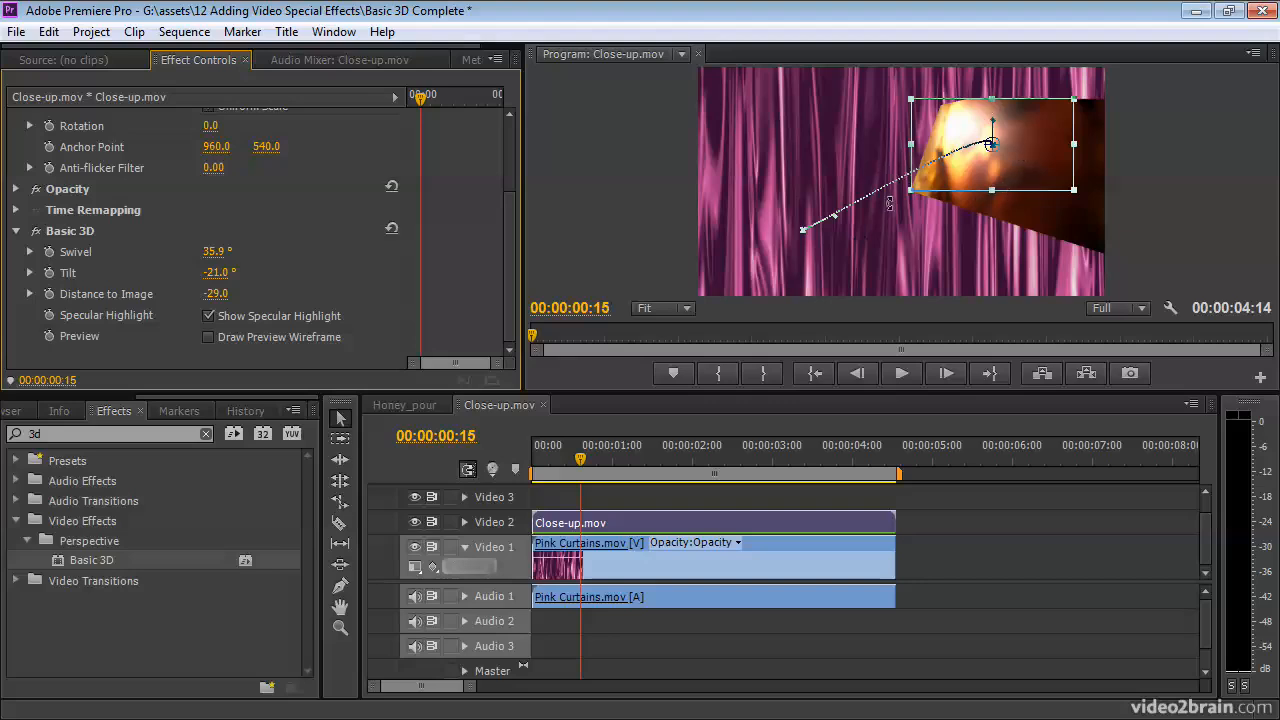
{"action": "left_click_drag", "start_coordinate": [507, 218], "coordinate": [516, 131]}
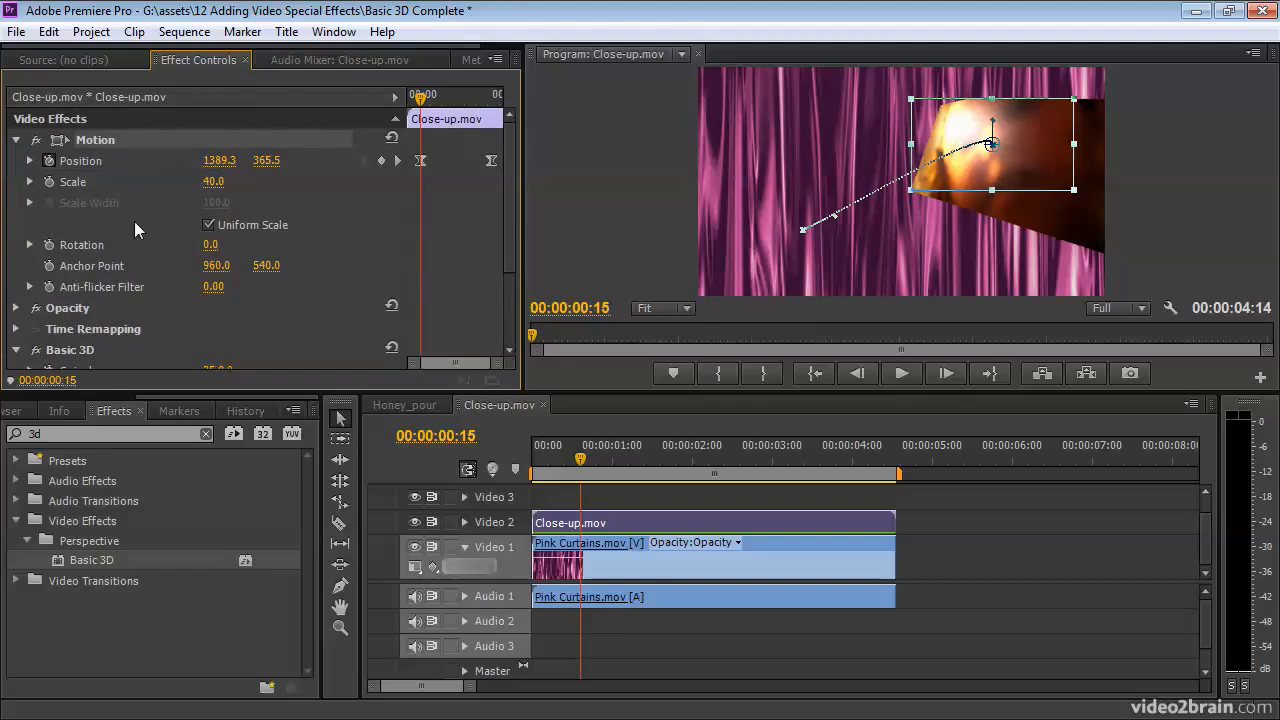
Step: Collapse Motion and set Basic 3D Swivel to 41.9° and Tilt to -20.0°
{"action": "left_click", "coordinate": [15, 140]}
{"action": "left_click", "coordinate": [125, 352]}
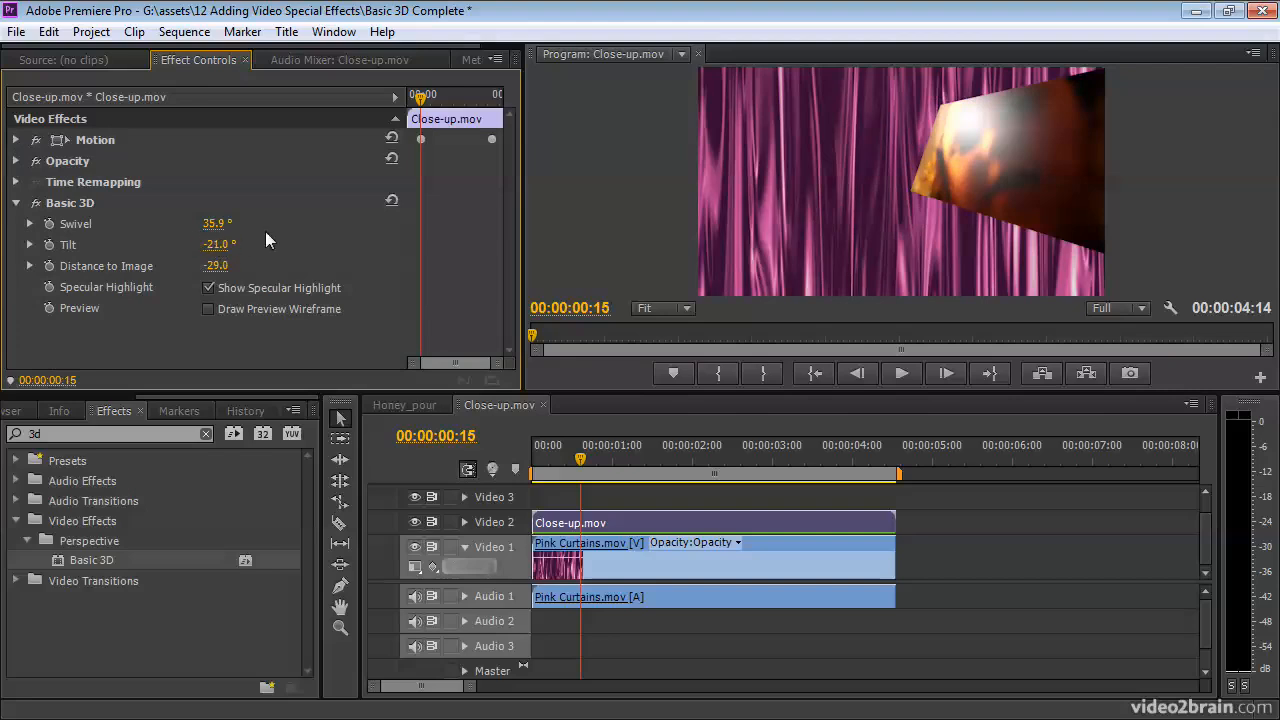
{"action": "mouse_move", "coordinate": [216, 244]}
{"action": "left_mouse_down"}
{"action": "mouse_move", "coordinate": [227, 224]}
{"action": "mouse_move", "coordinate": [218, 244]}
{"action": "left_mouse_up"}
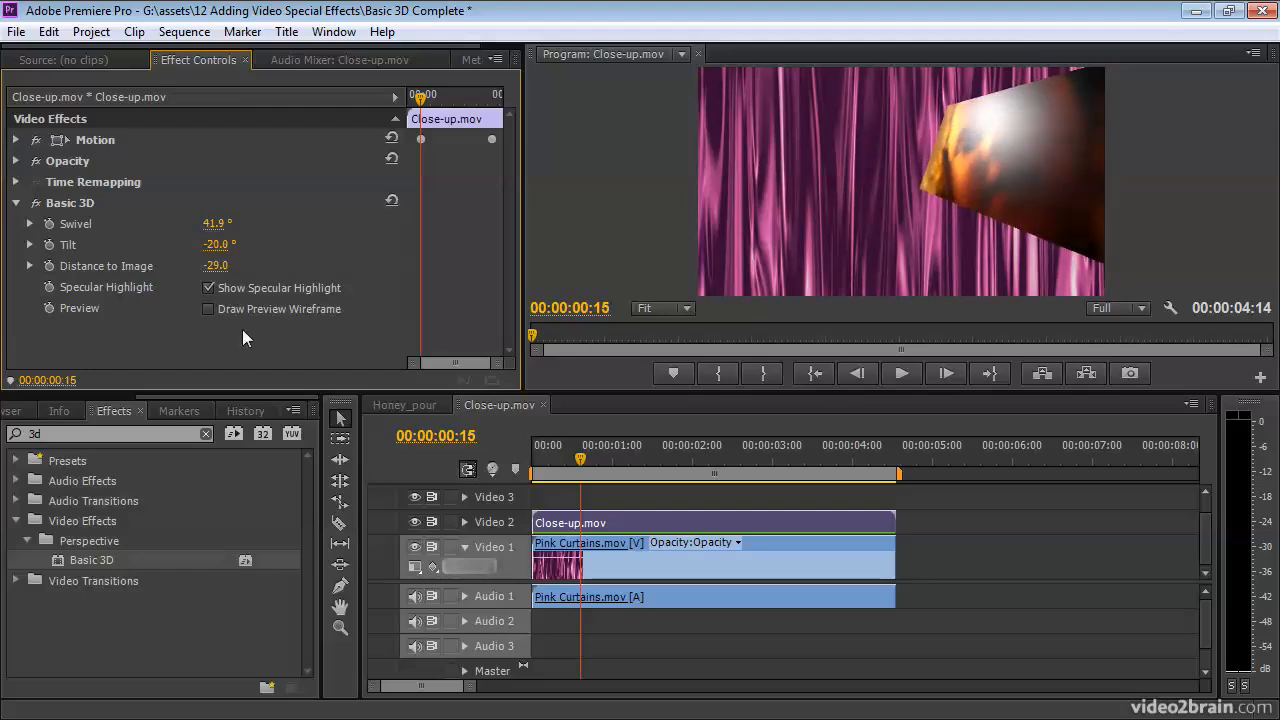